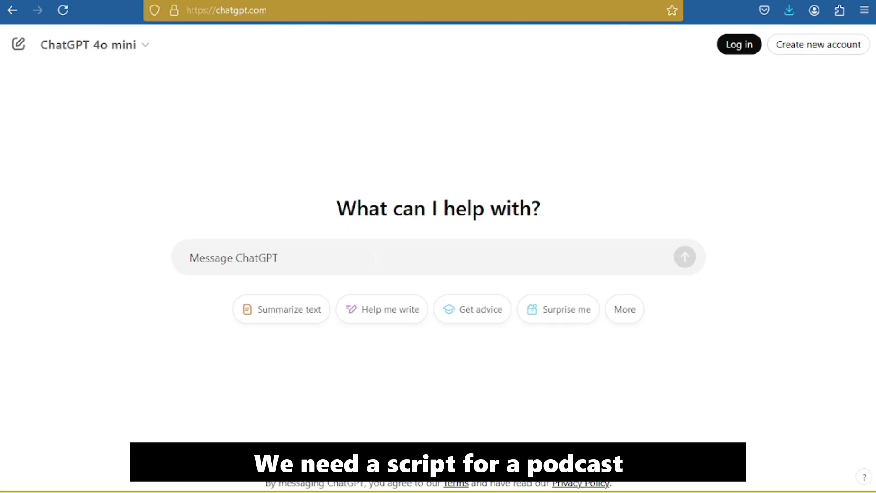
# Send ChatGPT the prompt for a 'How To Make Money From Your Side Hustle ?' script and review the reply
pyautogui.write('Write a short script for a video titled : "How To Make Money From Your Side Hustle ?"')
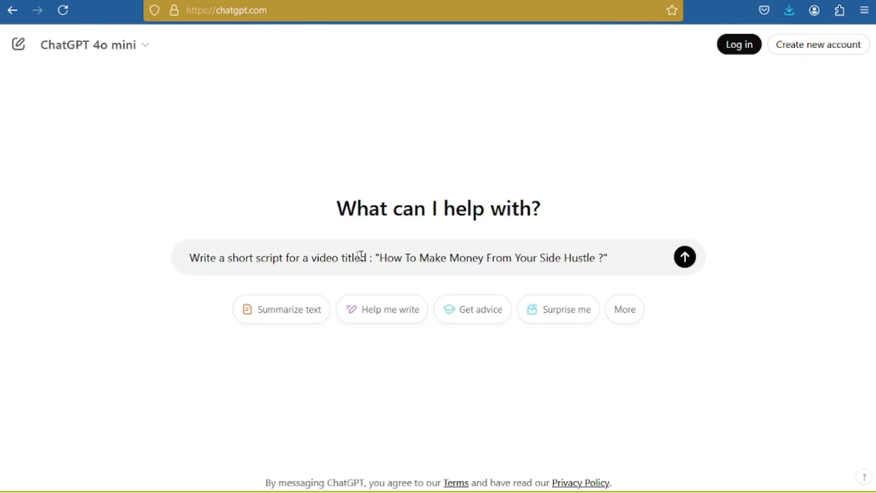
pyautogui.moveTo(190, 258); pyautogui.dragTo(583, 258)
pyautogui.click(608, 257)
pyautogui.click(685, 258)
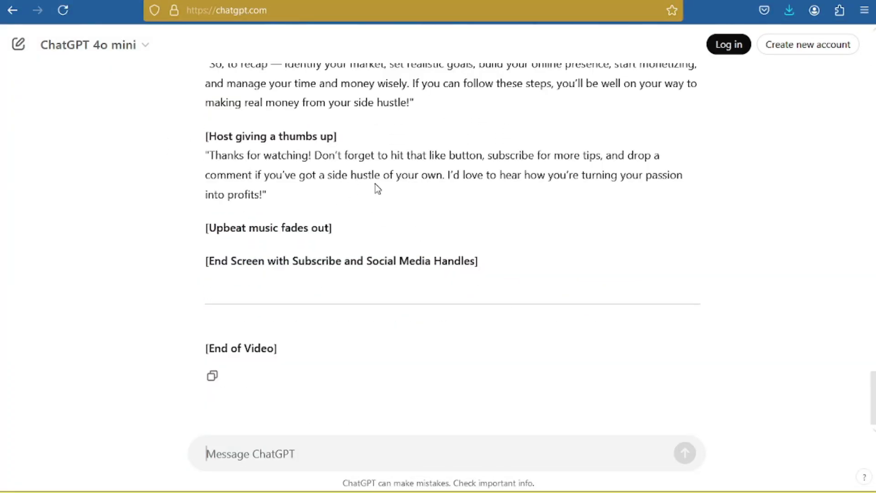
pyautogui.scroll(3, 375, 183)
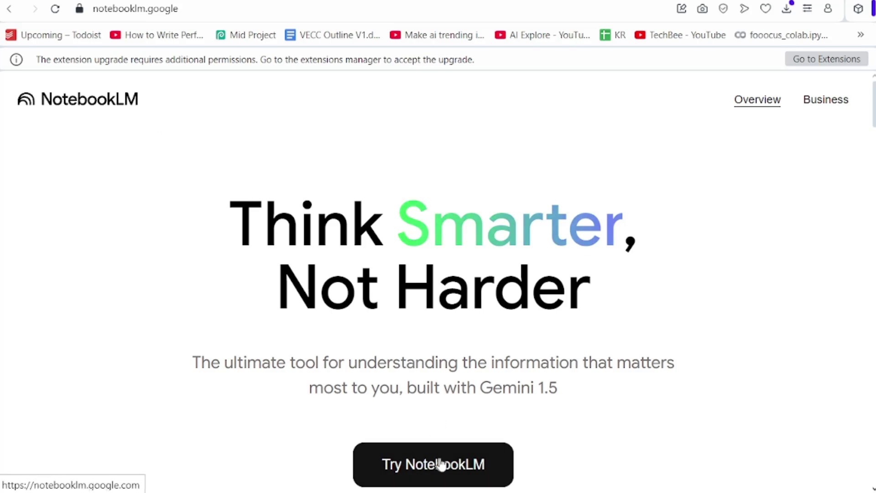
# Start a new NotebookLM notebook and insert the copied side-hustle script as a Pasted Text source
pyautogui.click(424, 474)
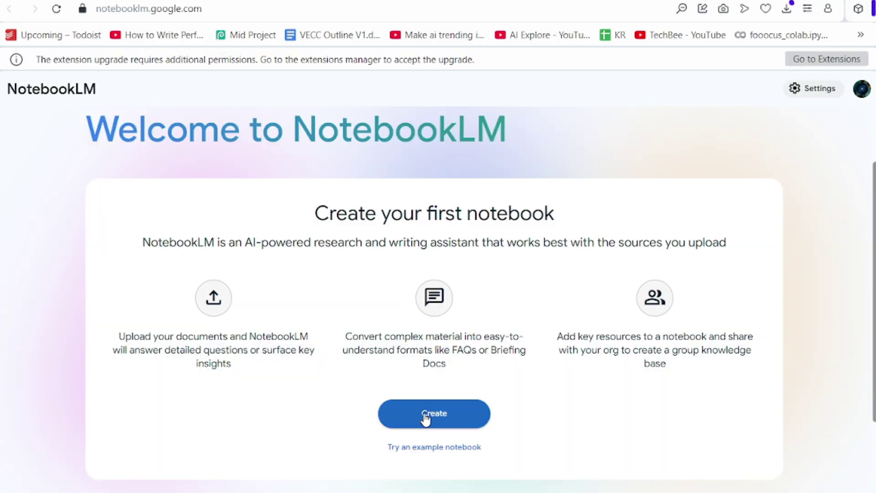
pyautogui.click(425, 416)
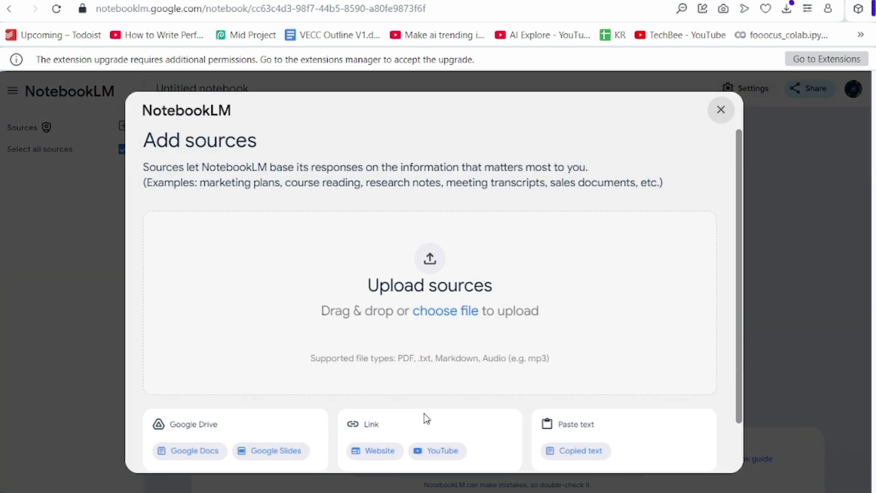
pyautogui.moveTo(737, 207); pyautogui.dragTo(738, 245)
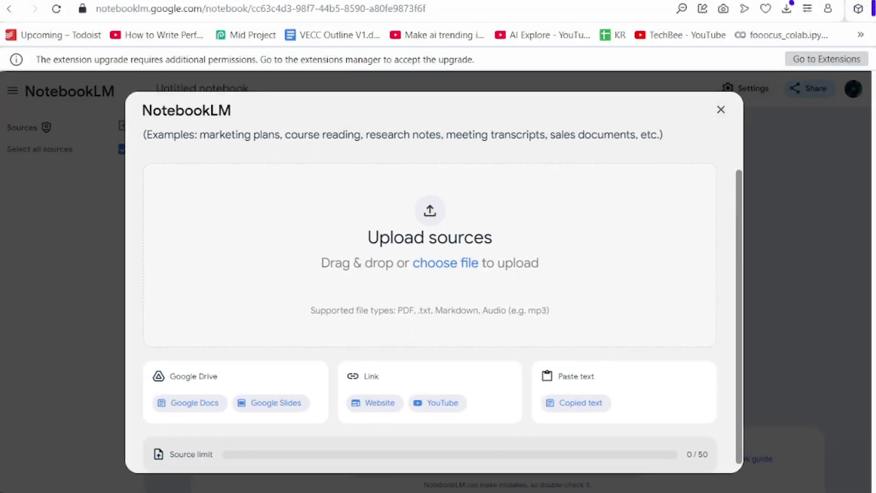
pyautogui.click(568, 403)
pyautogui.click(330, 309)
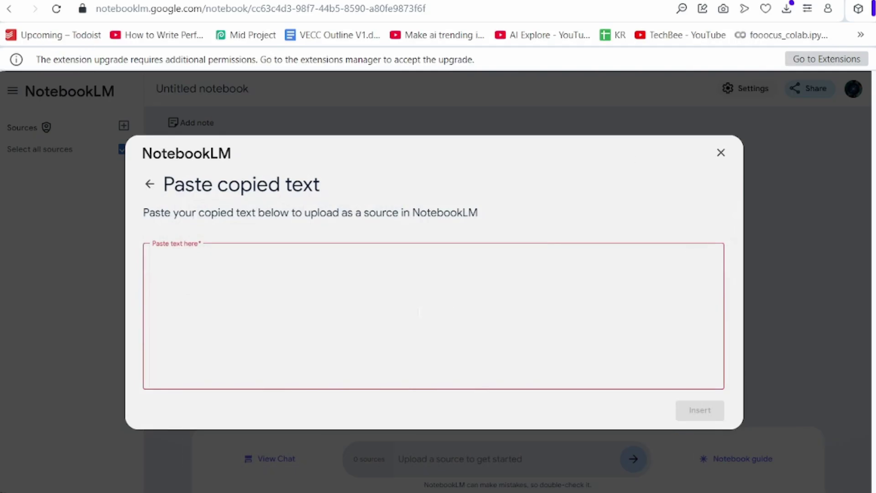
pyautogui.hotkey('ctrl', 'v')
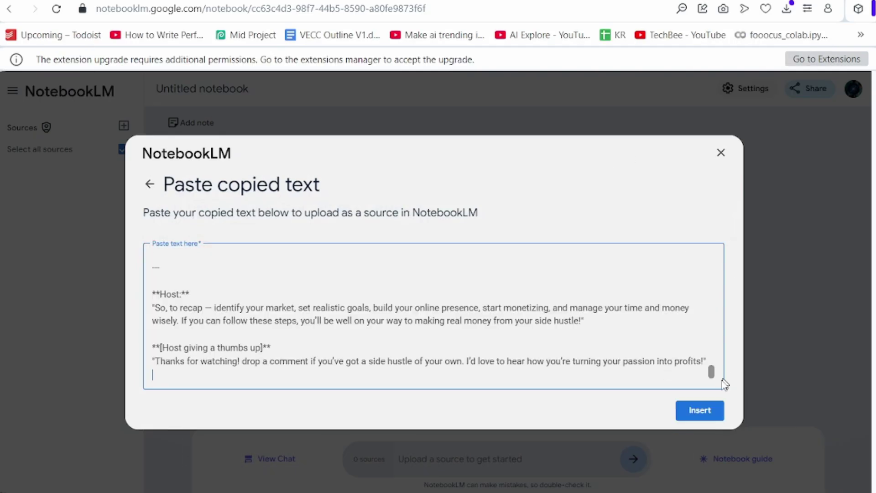
pyautogui.click(698, 412)
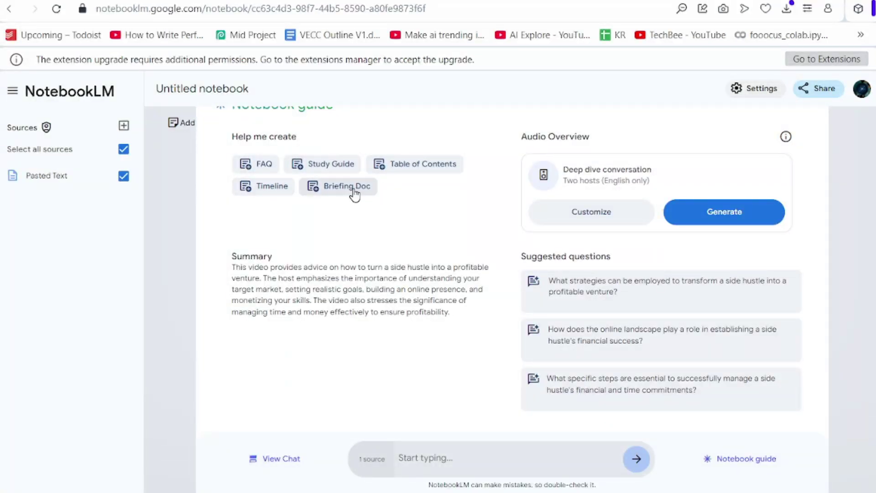
# Generate the two-host Audio Overview, play it, and download it as podcast voice.wav
pyautogui.click(708, 216)
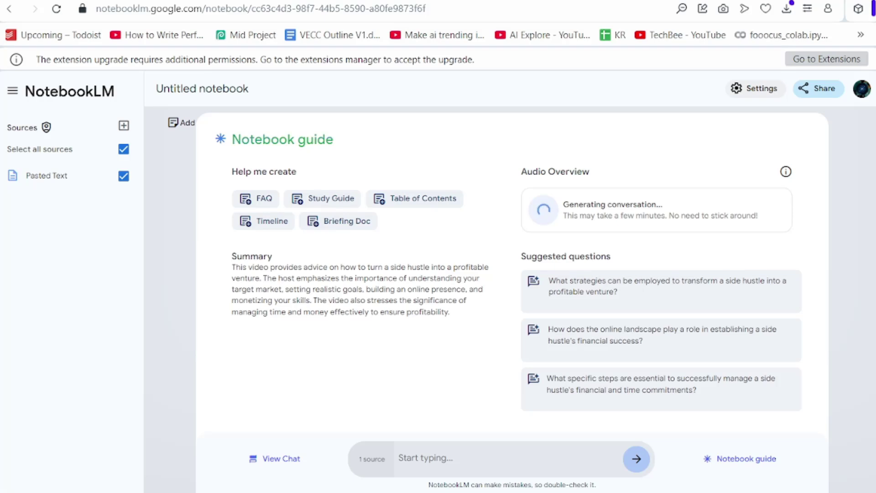
pyautogui.click(543, 210)
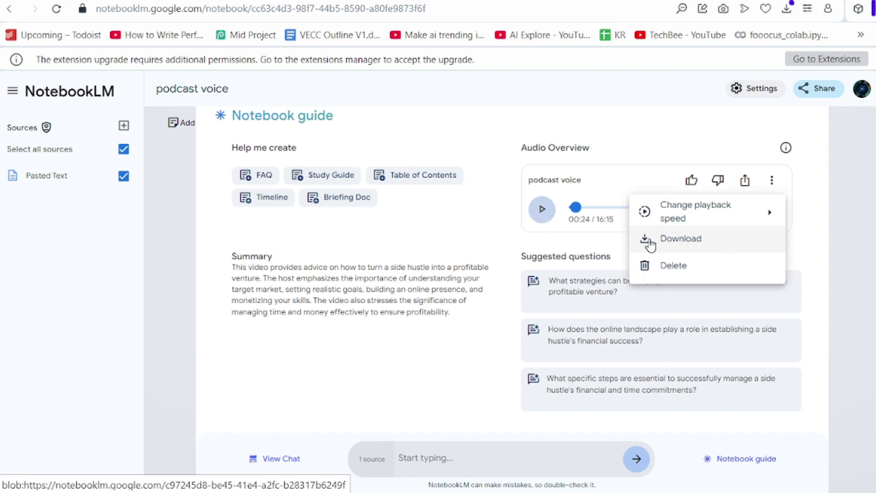
pyautogui.click(650, 240)
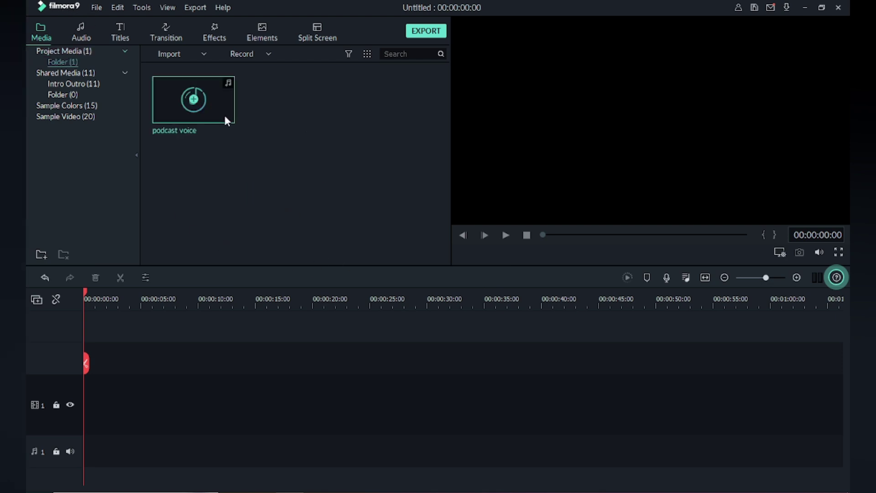
# Place the podcast voice audio on audio track 1 and split it at the first speaker change
pyautogui.moveTo(227, 122); pyautogui.dragTo(92, 405)
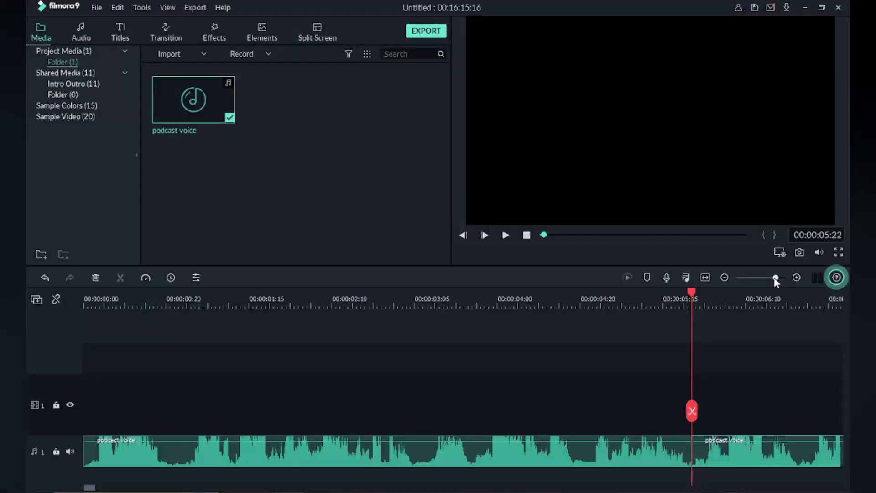
pyautogui.moveTo(775, 278); pyautogui.dragTo(771, 278)
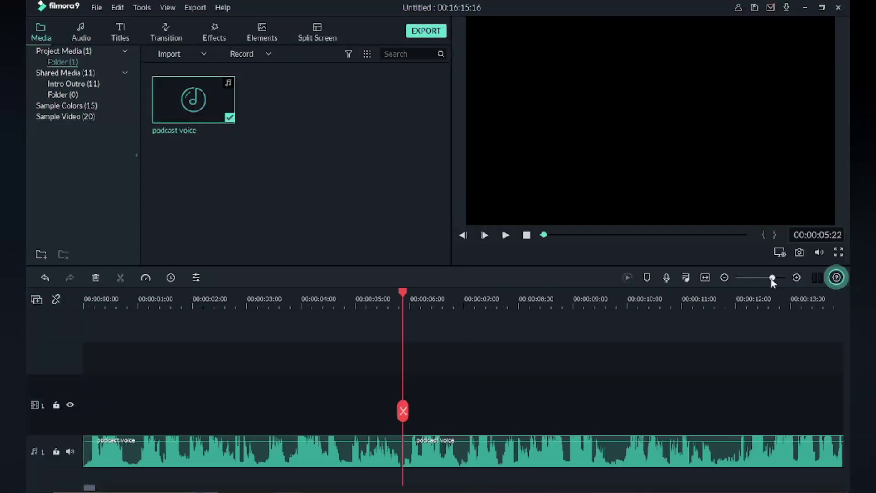
pyautogui.click(505, 235)
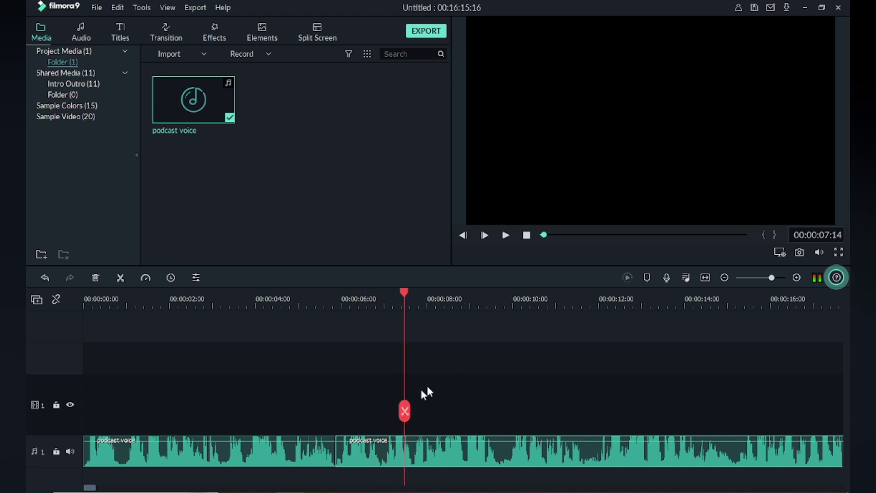
pyautogui.moveTo(405, 411); pyautogui.dragTo(382, 424)
pyautogui.click(505, 235)
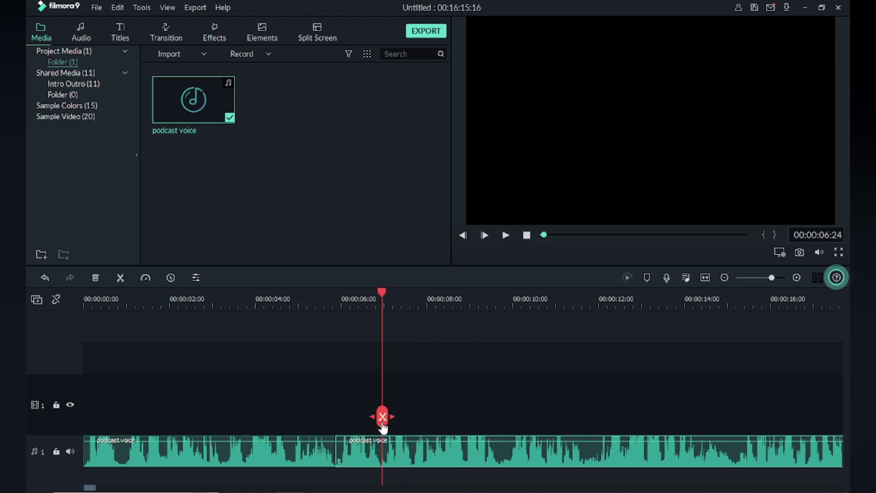
pyautogui.click(383, 417)
pyautogui.click(506, 235)
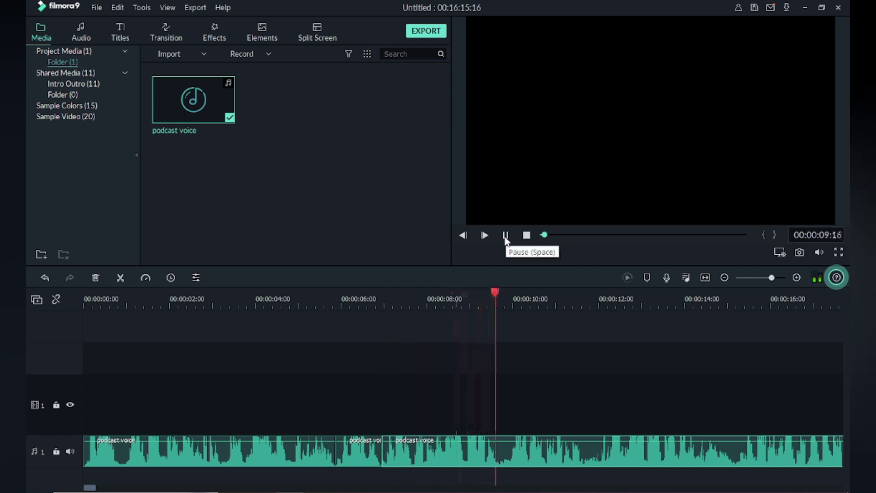
pyautogui.click(506, 235)
# Split at later speaker changes, move the other host's clips to audio track 2, and lock it
pyautogui.moveTo(523, 418)
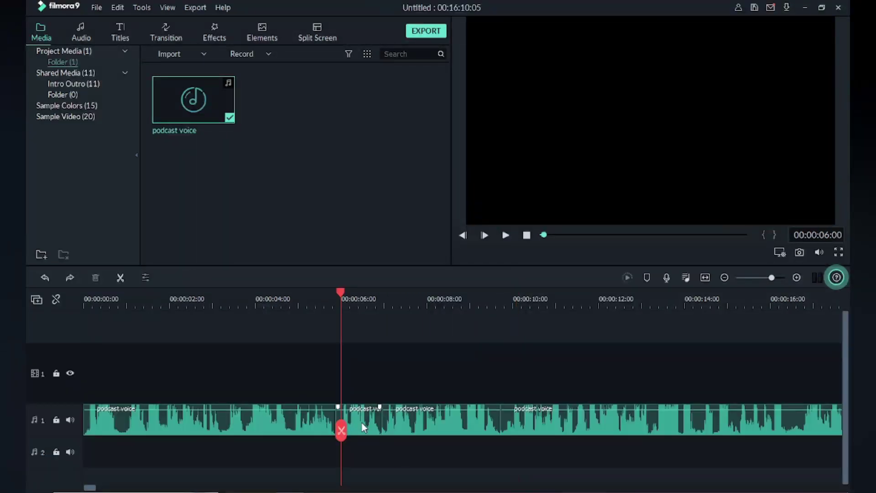
pyautogui.moveTo(363, 426); pyautogui.dragTo(362, 458)
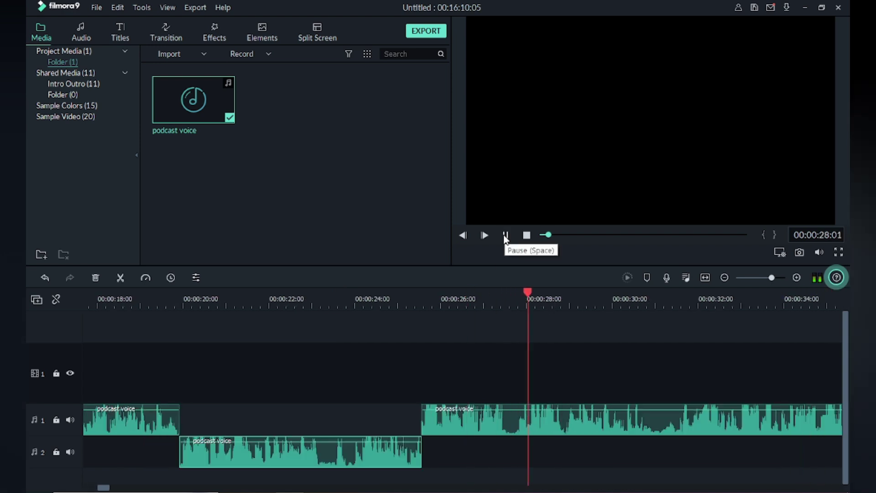
pyautogui.click(516, 305)
pyautogui.click(506, 237)
pyautogui.click(541, 435)
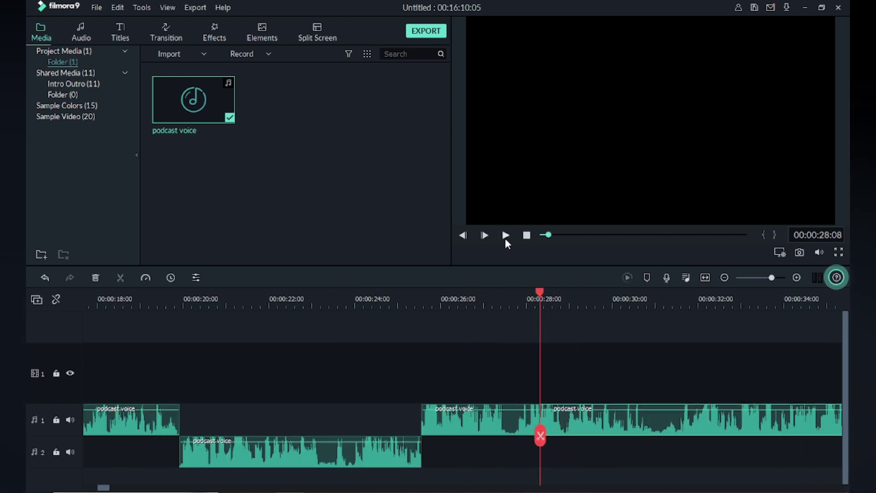
pyautogui.click(505, 236)
pyautogui.click(505, 235)
pyautogui.click(661, 436)
pyautogui.moveTo(657, 431); pyautogui.dragTo(639, 442)
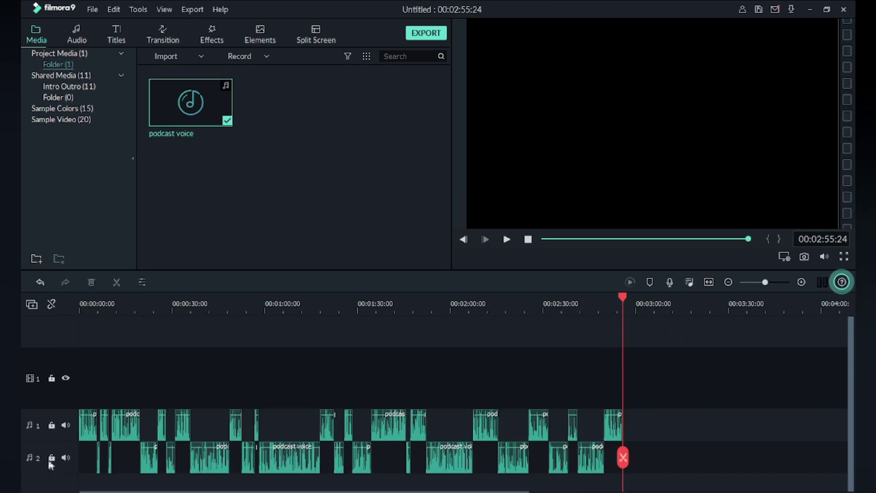
pyautogui.click(51, 459)
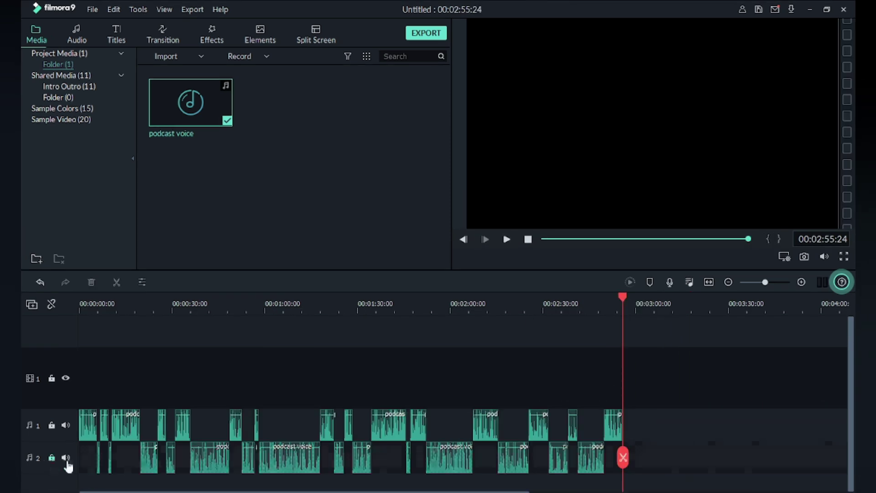
# Mute audio track 2 and export track 1 as an MP3 named Female Voice
pyautogui.click(64, 458)
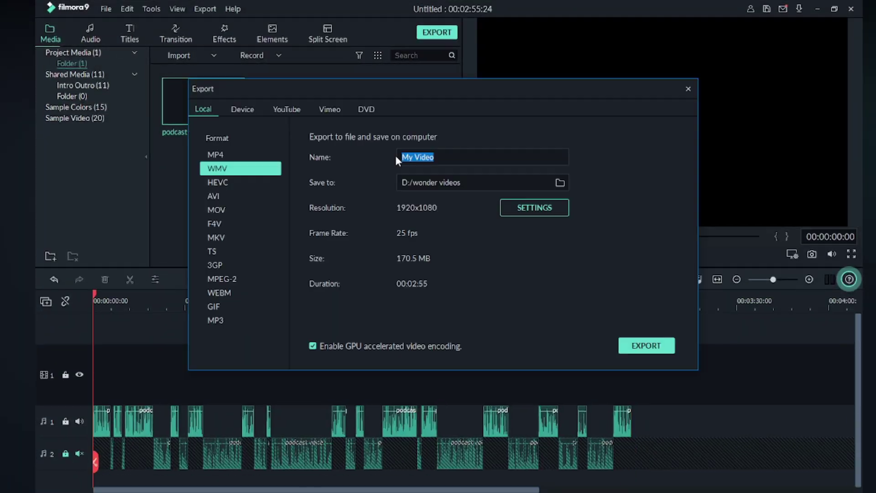
pyautogui.write('Female Voice')
pyautogui.click(224, 320)
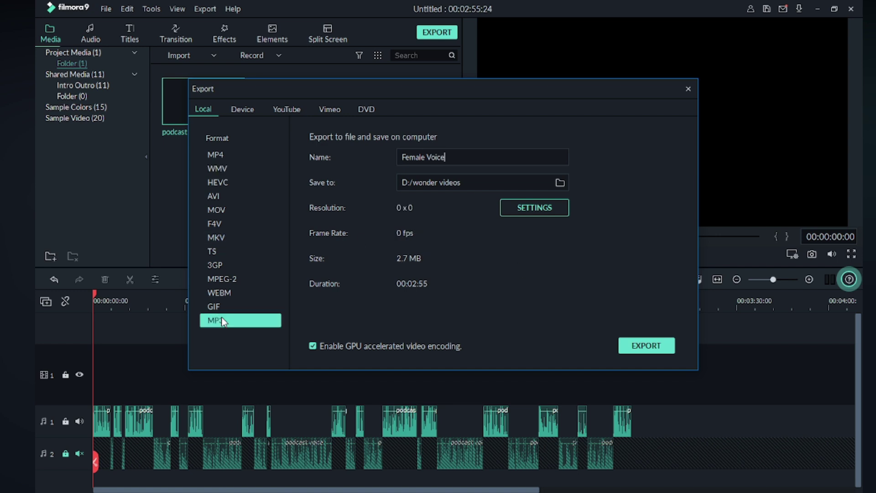
pyautogui.click(646, 345)
pyautogui.click(606, 97)
pyautogui.click(688, 88)
# Unmute and unlock track 2, lock and mute track 1, and export an MP3 named Male Voice
pyautogui.click(80, 454)
pyautogui.click(66, 454)
pyautogui.click(66, 421)
pyautogui.click(80, 421)
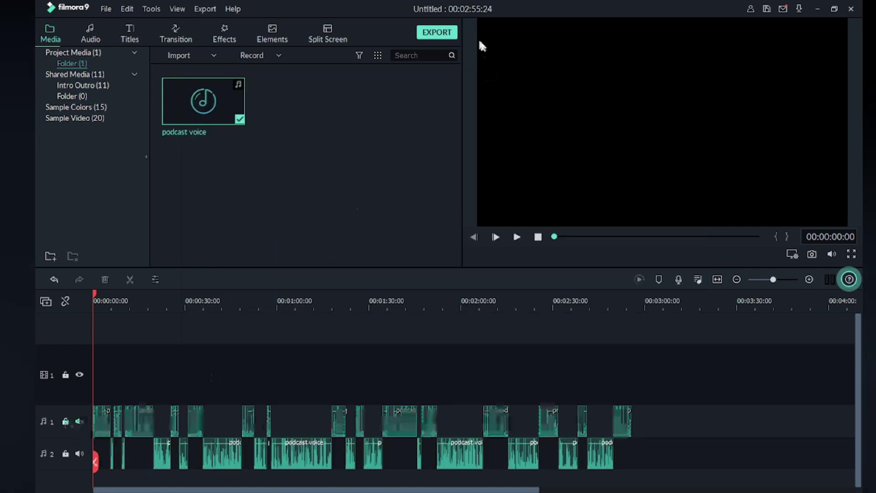
pyautogui.click(436, 32)
pyautogui.click(240, 320)
pyautogui.write('Male Voice')
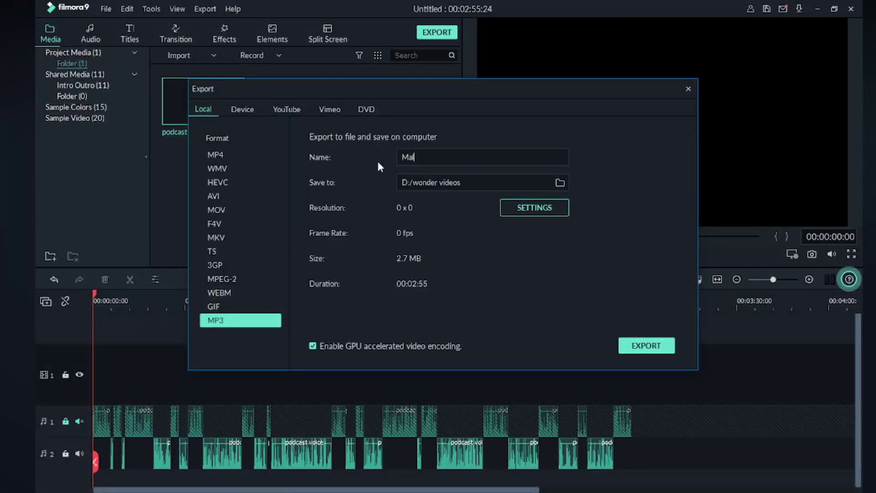
pyautogui.click(646, 346)
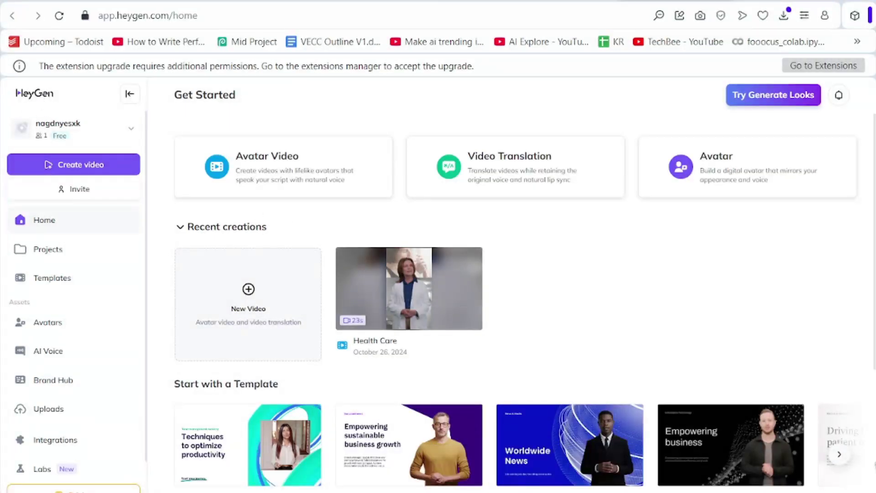
# Start a new HeyGen video with Giulia's Sofa Side avatar look
pyautogui.click(55, 328)
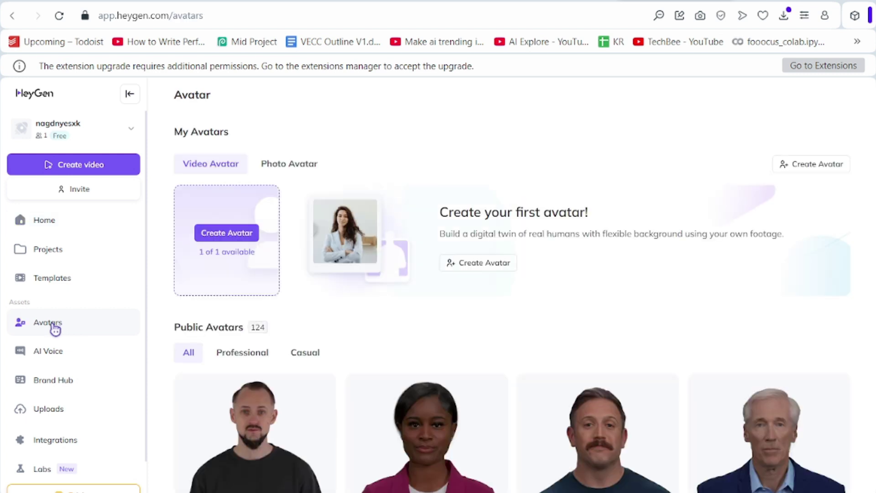
pyautogui.scroll(-6, 511, 320)
pyautogui.click(254, 395)
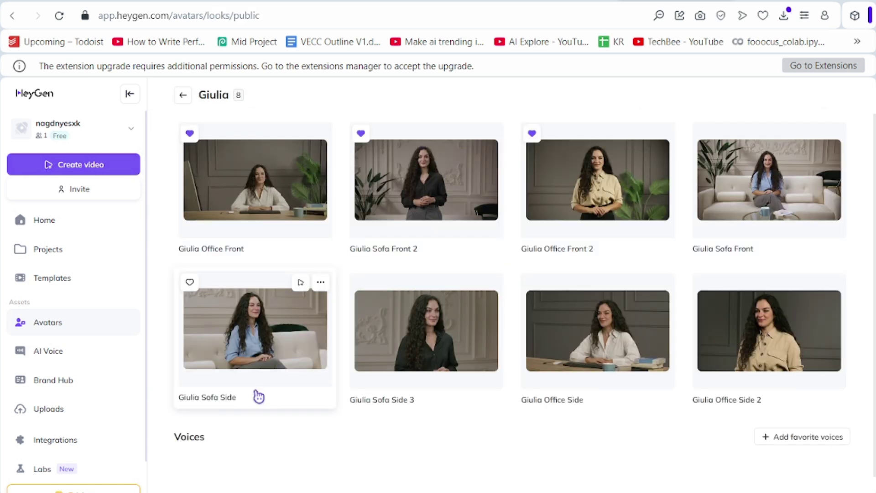
pyautogui.click(273, 347)
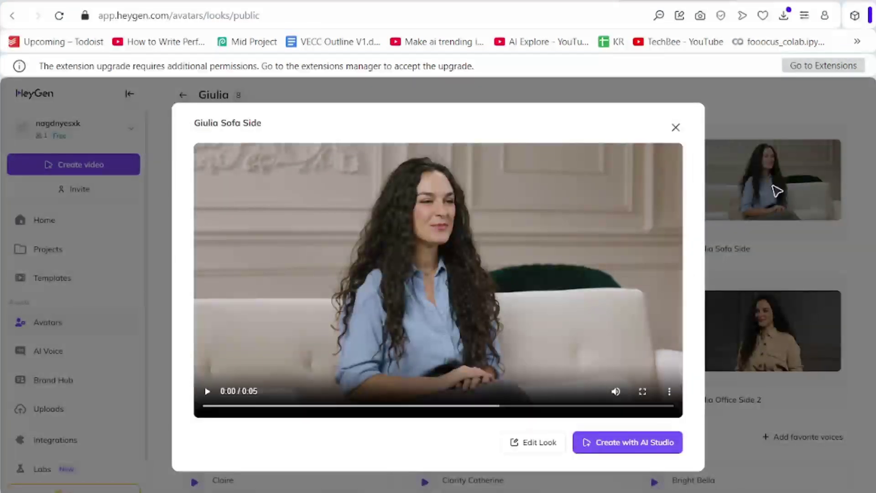
pyautogui.click(618, 444)
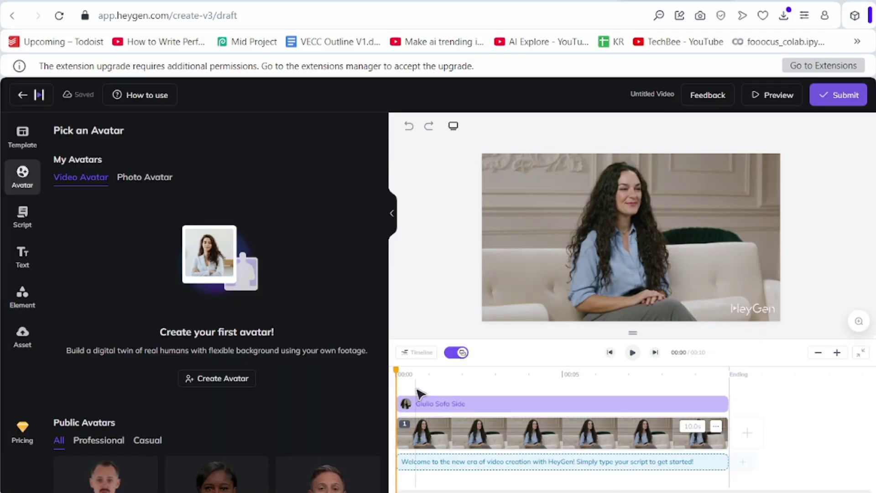
# Replace the default text script with Female Voice.mp3 and submit the video as Female Host
pyautogui.click(439, 463)
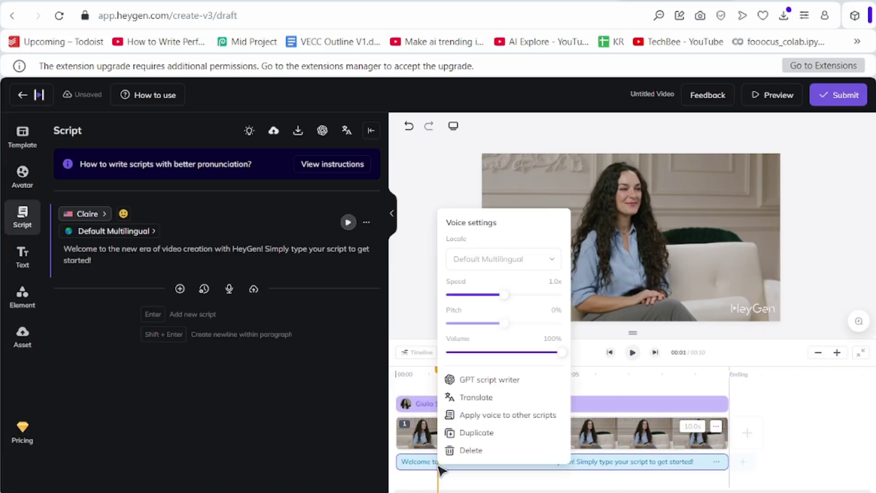
pyautogui.click(451, 451)
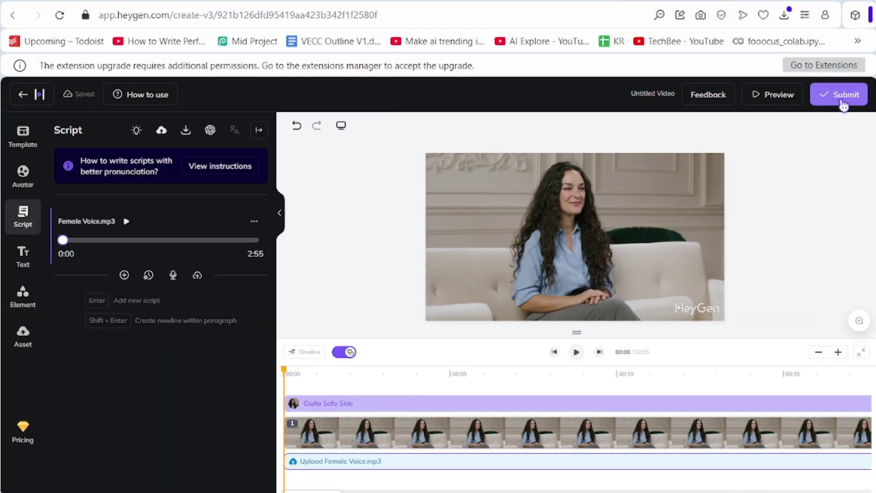
pyautogui.click(843, 98)
pyautogui.hotkey('ctrl', 'a')
pyautogui.write('Female Host')
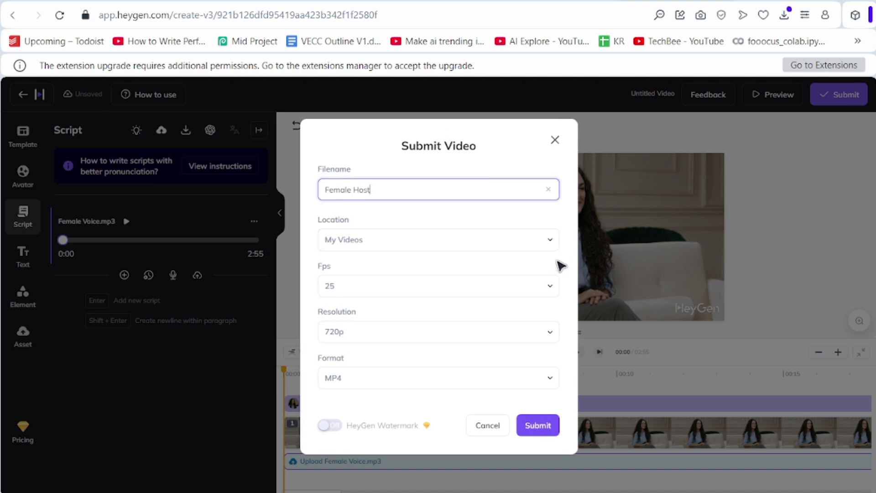
pyautogui.click(541, 425)
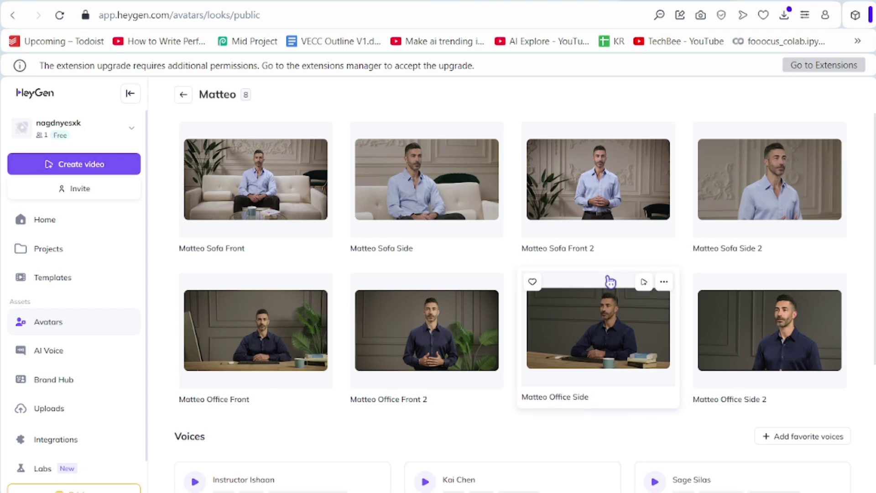
# Start a Matteo Sofa Side video in AI Studio and delete its default text script
pyautogui.click(404, 188)
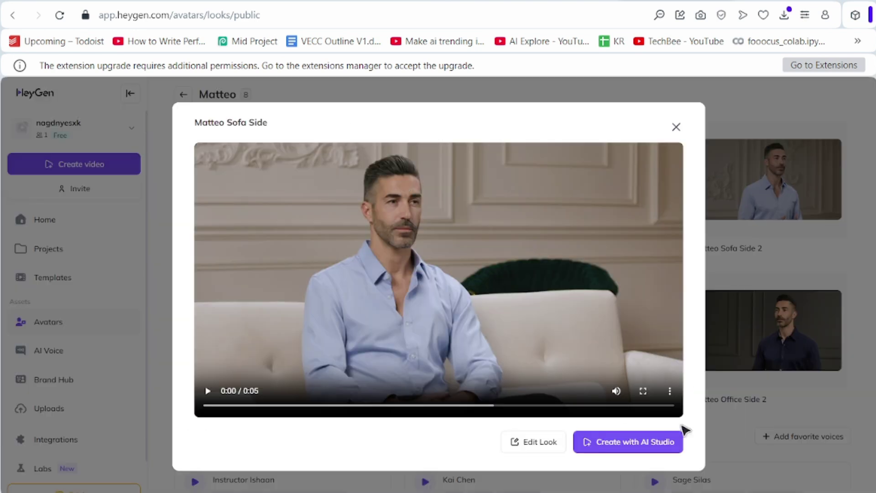
pyautogui.click(639, 441)
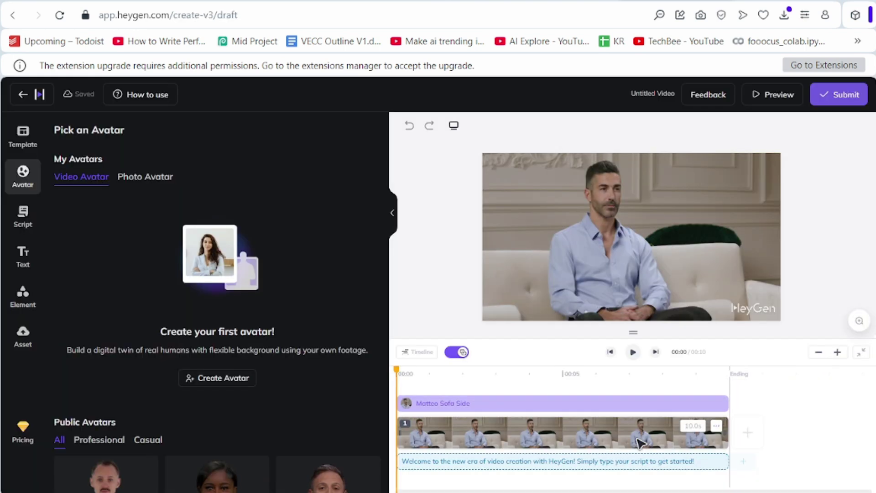
pyautogui.click(661, 463)
pyautogui.click(720, 462)
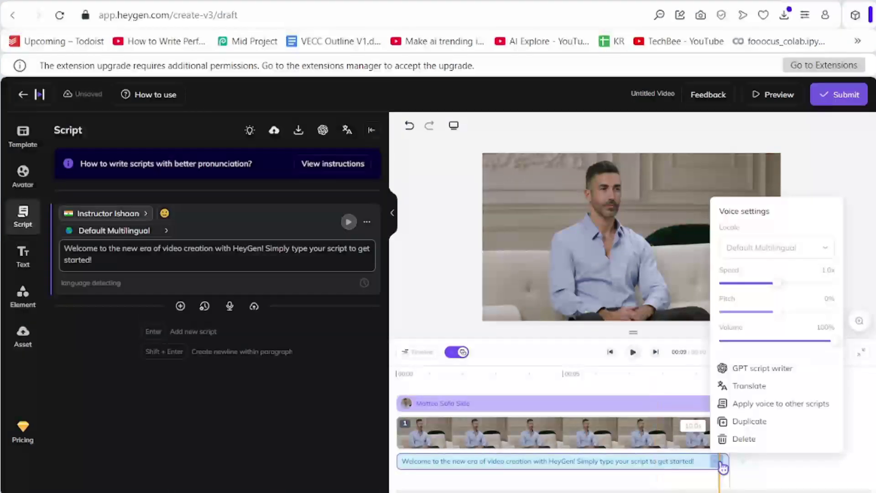
pyautogui.click(737, 440)
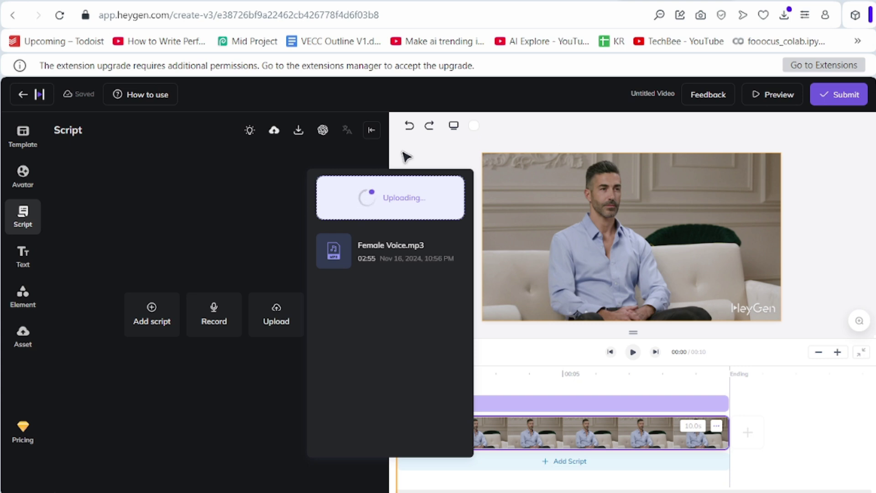
# Submit the Male Voice.mp3-driven video with the filename Male Host
pyautogui.click(838, 96)
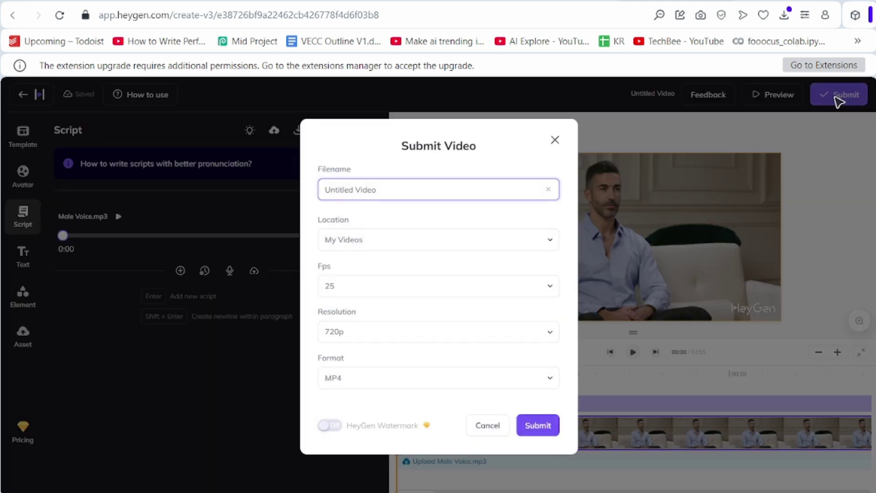
pyautogui.click(540, 427)
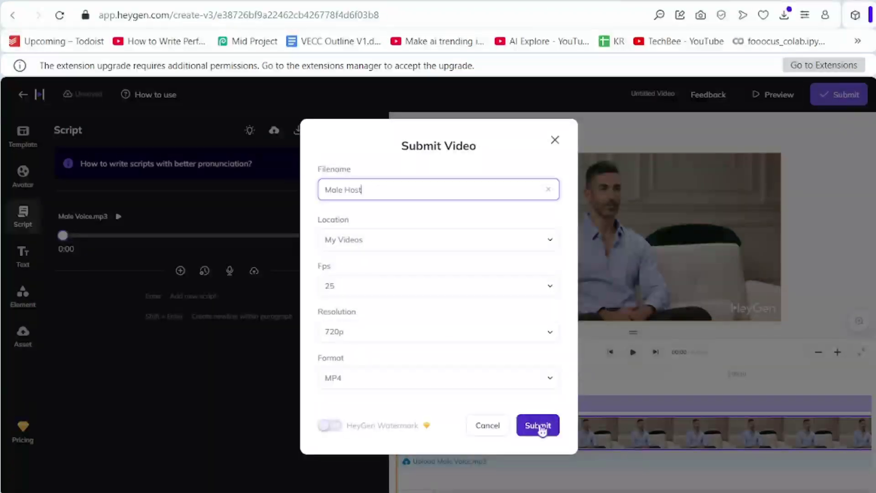
pyautogui.click(540, 426)
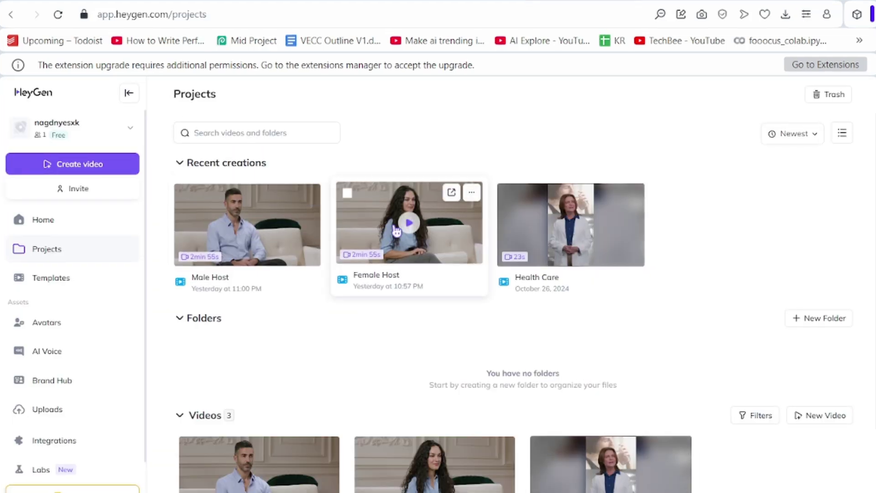
# Preview the Female Host video and download it at 720P
pyautogui.click(396, 231)
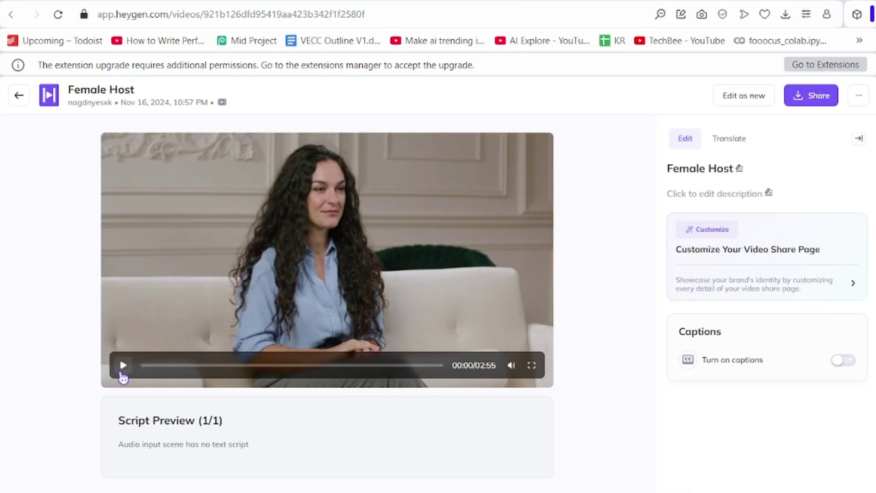
pyautogui.click(123, 369)
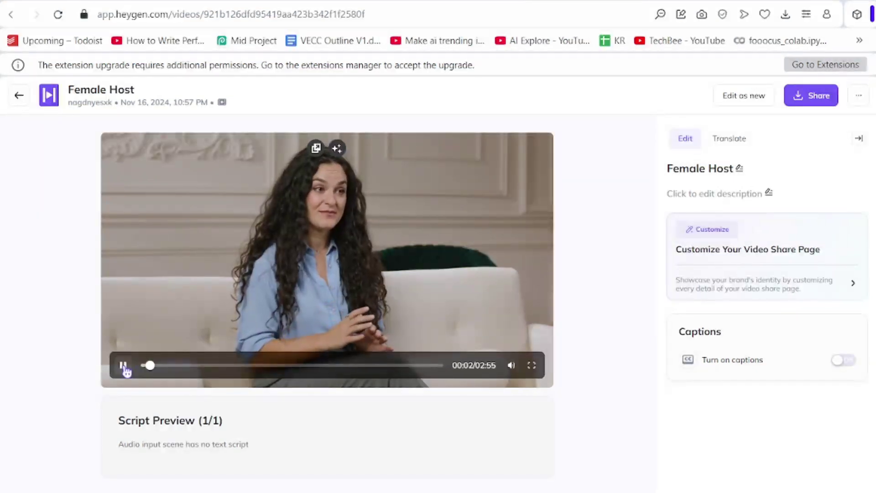
pyautogui.click(124, 365)
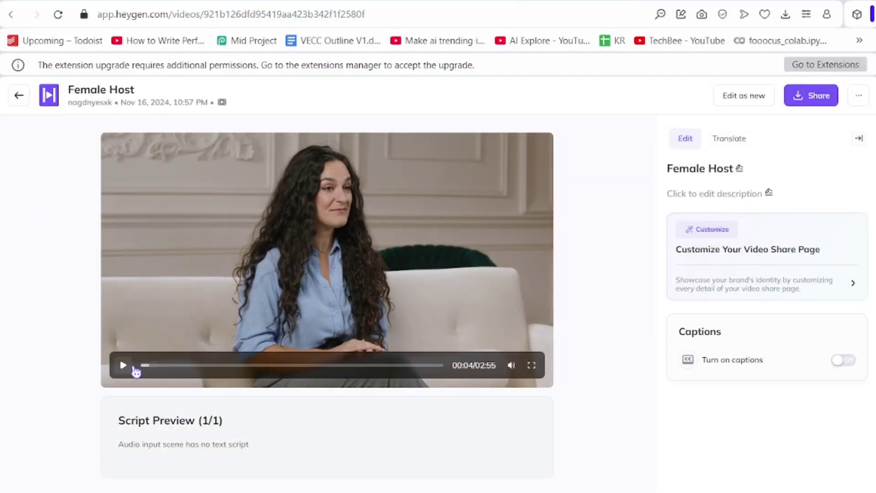
pyautogui.click(810, 95)
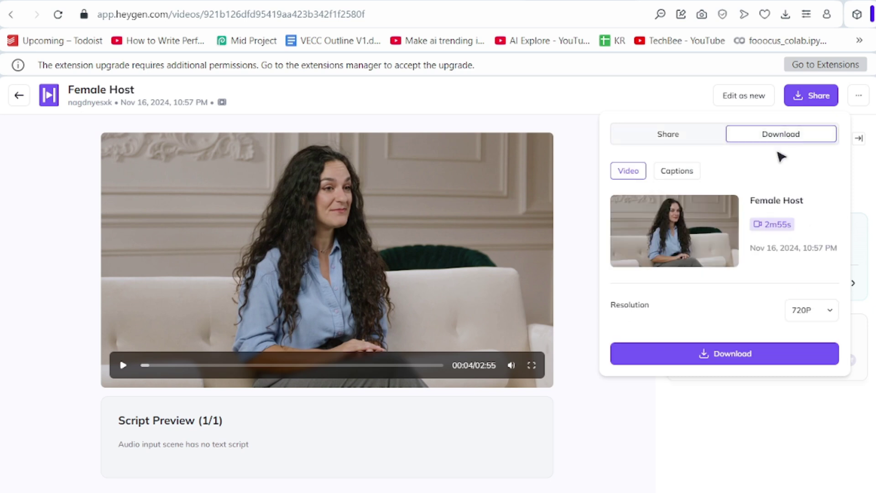
pyautogui.click(734, 351)
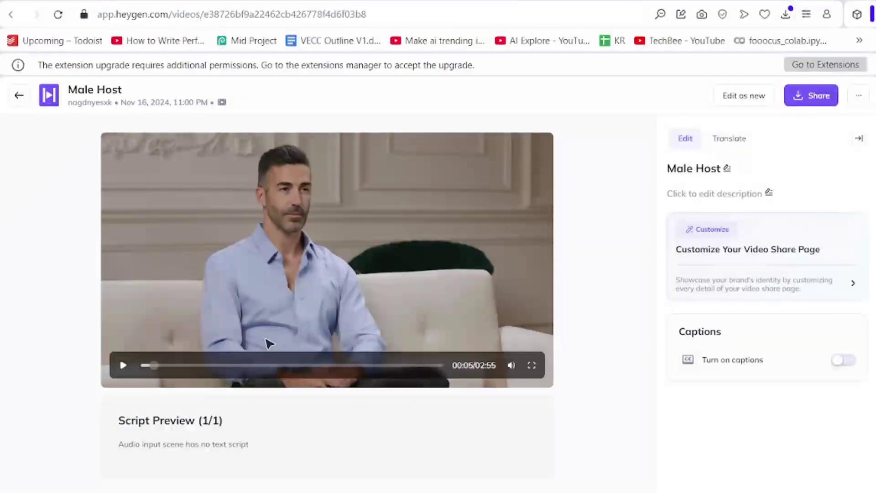
# Download the Male Host video at 720P
pyautogui.click(811, 95)
pyautogui.click(781, 134)
pyautogui.click(735, 354)
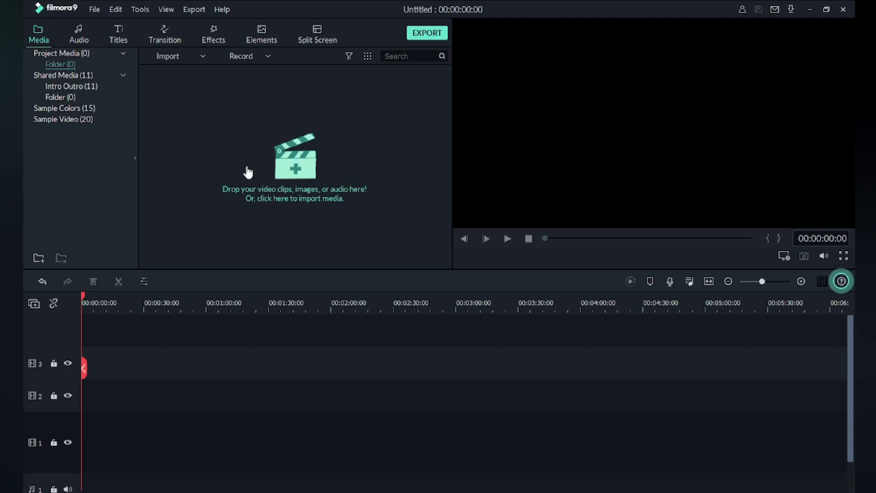
# Import the Male Host and Female Host videos into Filmora9's media library
pyautogui.click(273, 181)
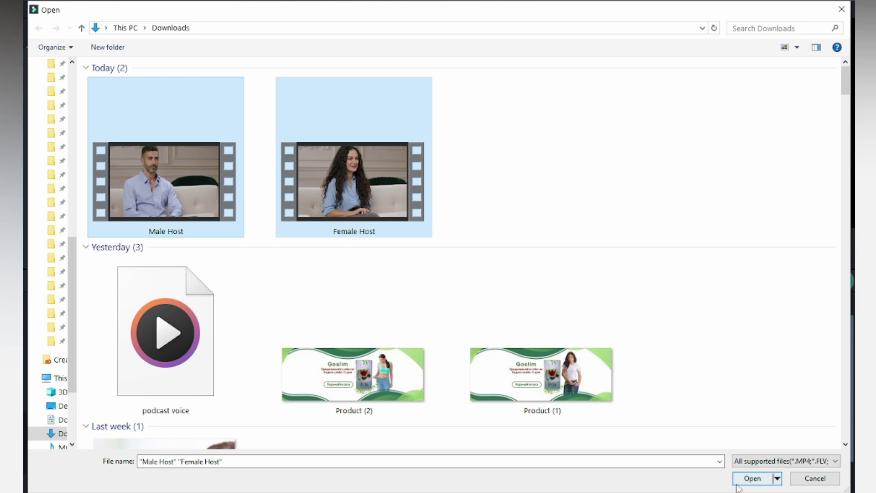
pyautogui.click(737, 482)
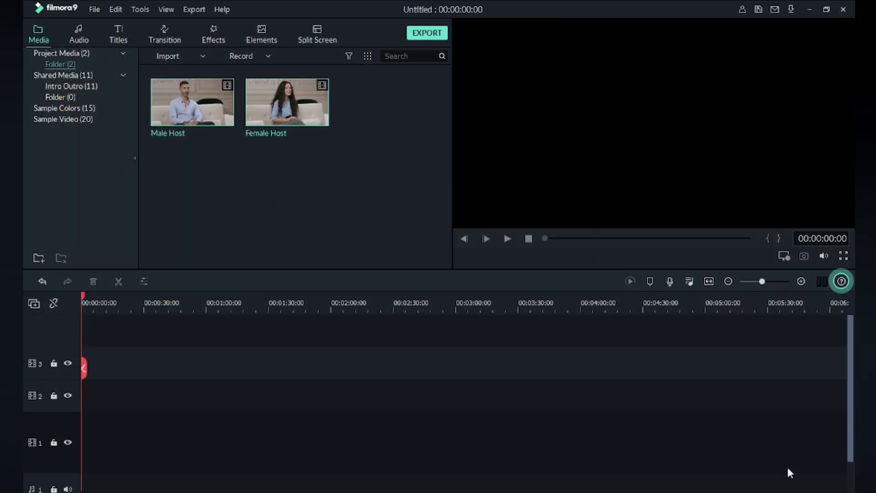
pyautogui.click(241, 179)
# Add the 1|2 split-screen template with Female Host in the left pane and Male Host in the right
pyautogui.moveTo(284, 90)
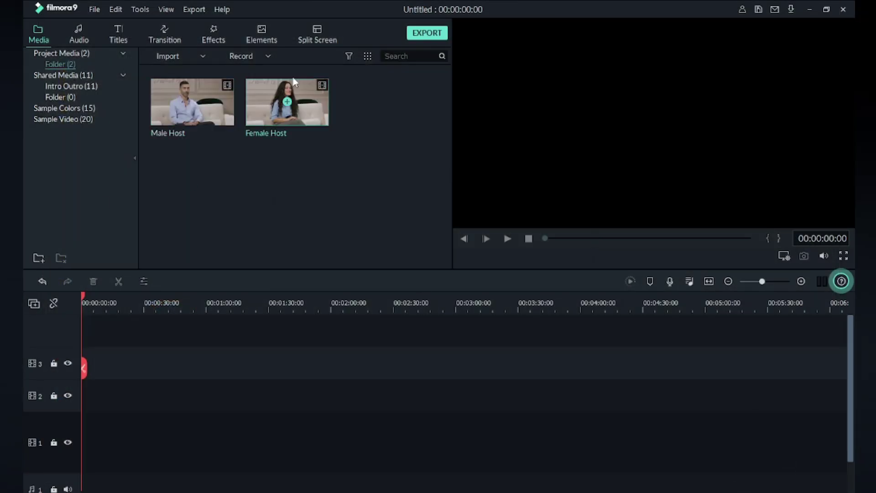
pyautogui.click(307, 38)
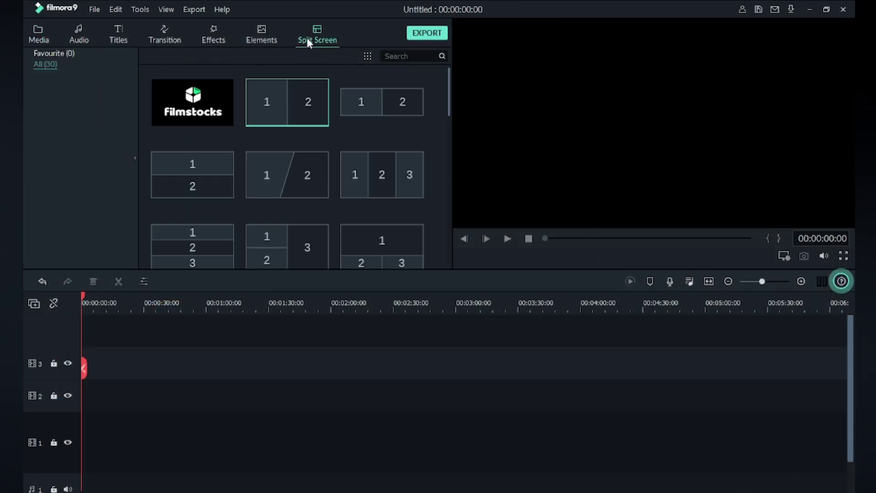
pyautogui.click(288, 106)
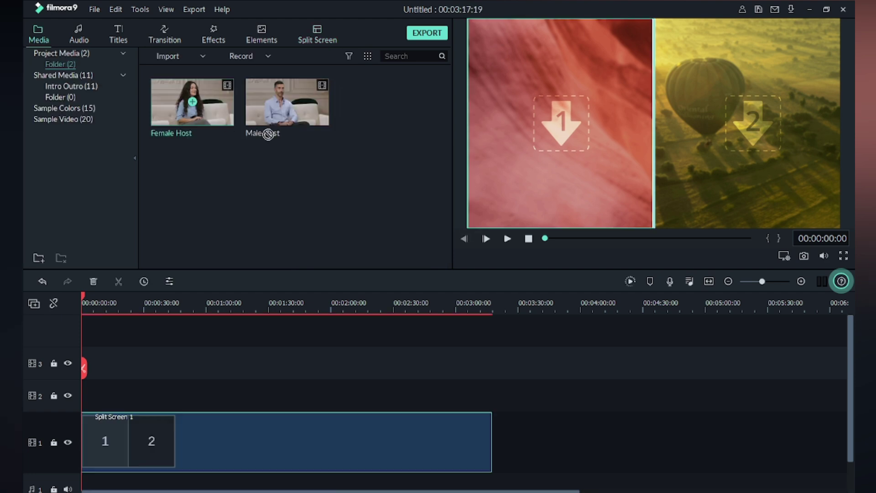
pyautogui.moveTo(191, 103); pyautogui.dragTo(548, 151)
pyautogui.moveTo(309, 124); pyautogui.dragTo(751, 142)
pyautogui.click(533, 163)
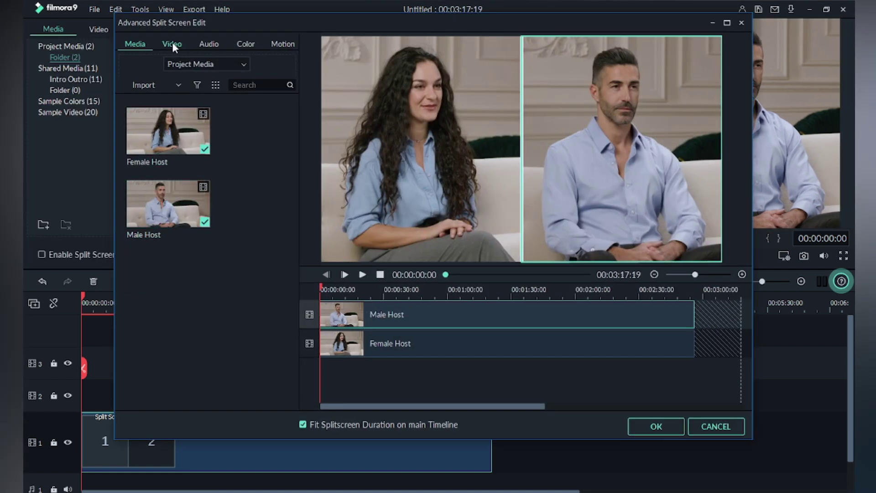
pyautogui.click(174, 46)
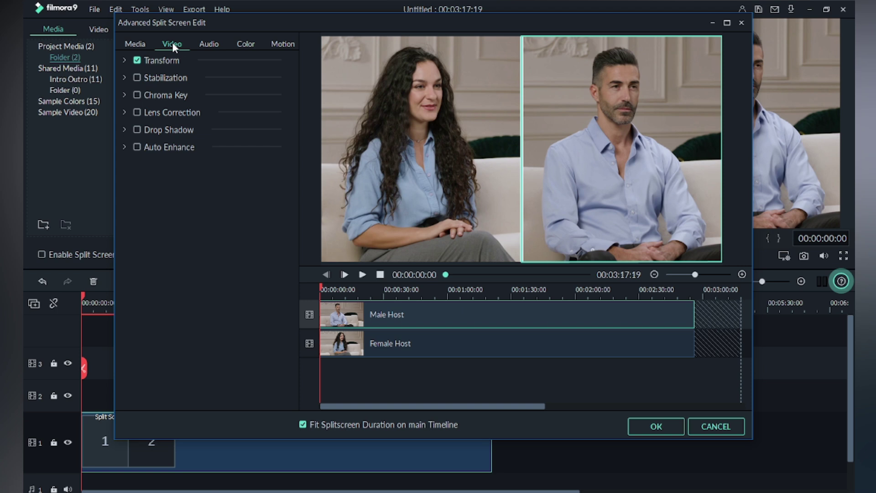
pyautogui.click(173, 61)
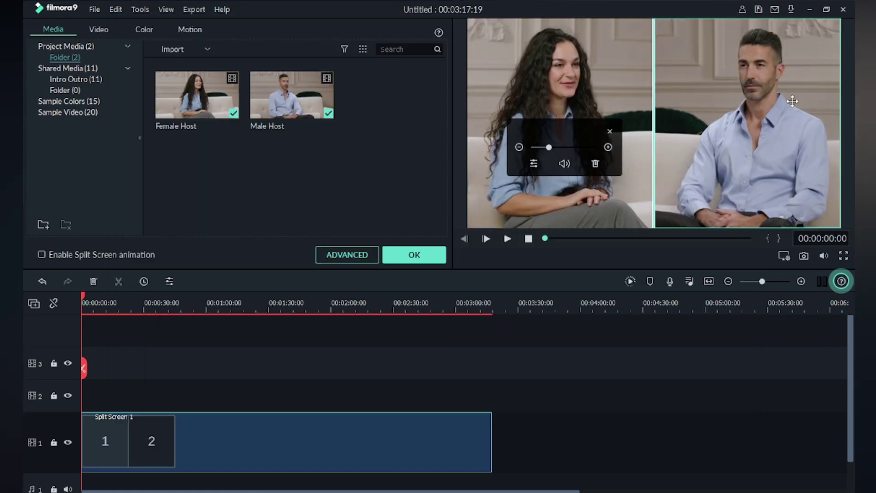
pyautogui.click(413, 254)
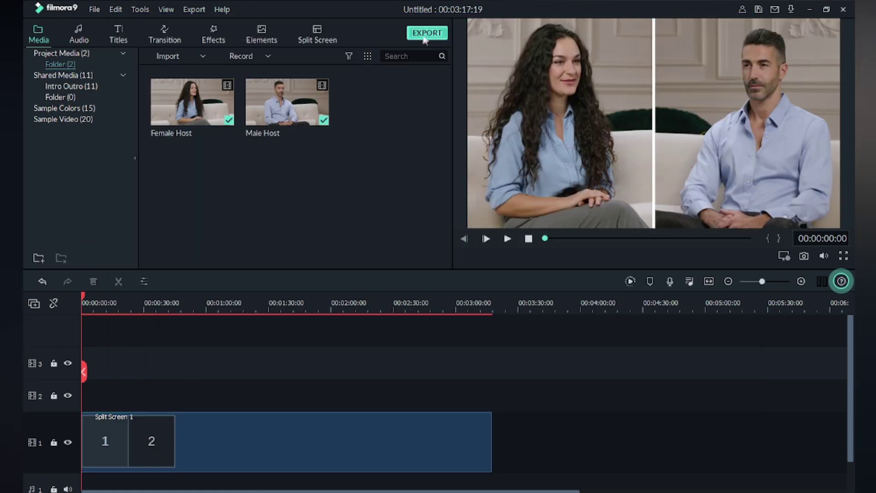
# Export the split-screen project as Podcast Video.mp4 in MP4 format
pyautogui.click(427, 33)
pyautogui.click(637, 347)
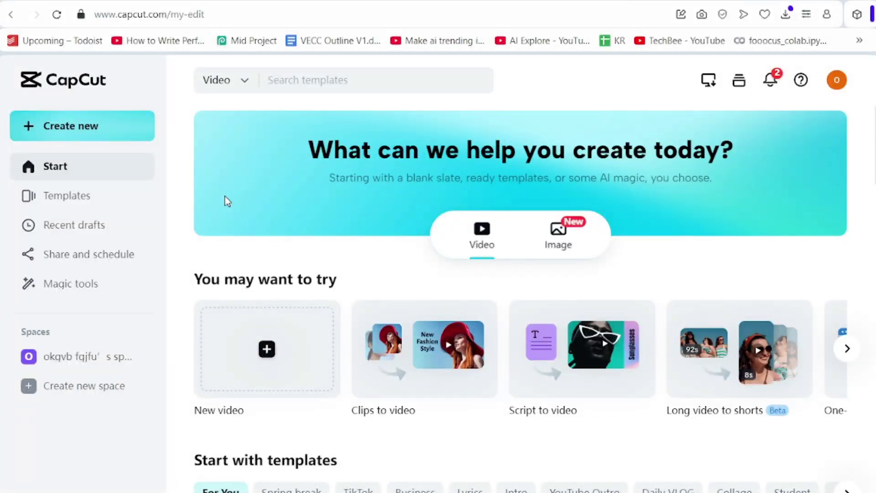
# Start a new CapCut project and auto-generate captions from the Podcast Video.mp4 speech
pyautogui.click(85, 133)
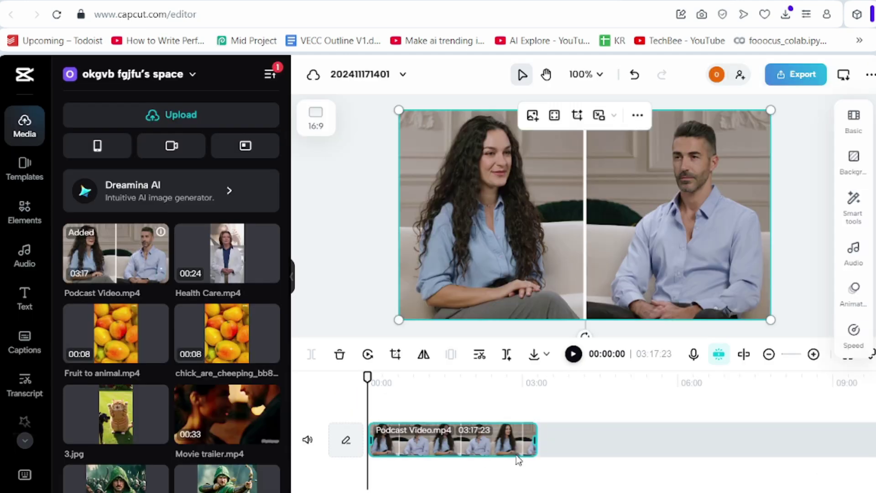
pyautogui.click(813, 354)
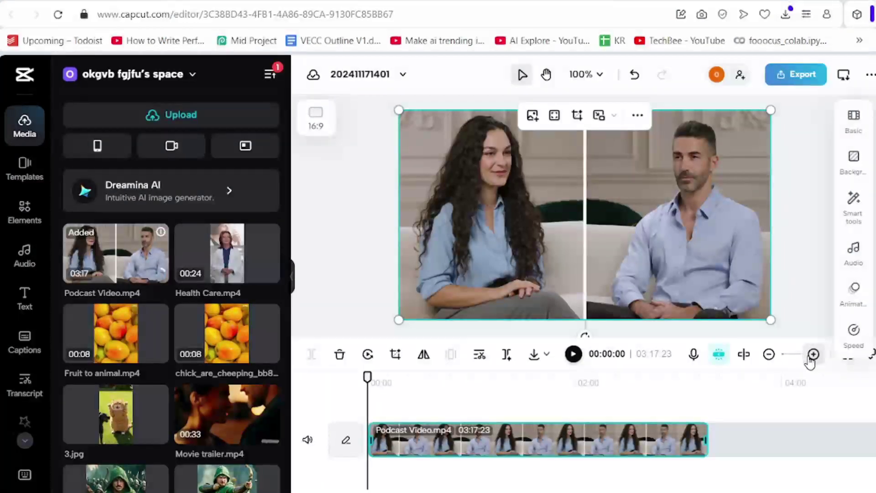
pyautogui.click(316, 232)
pyautogui.click(25, 342)
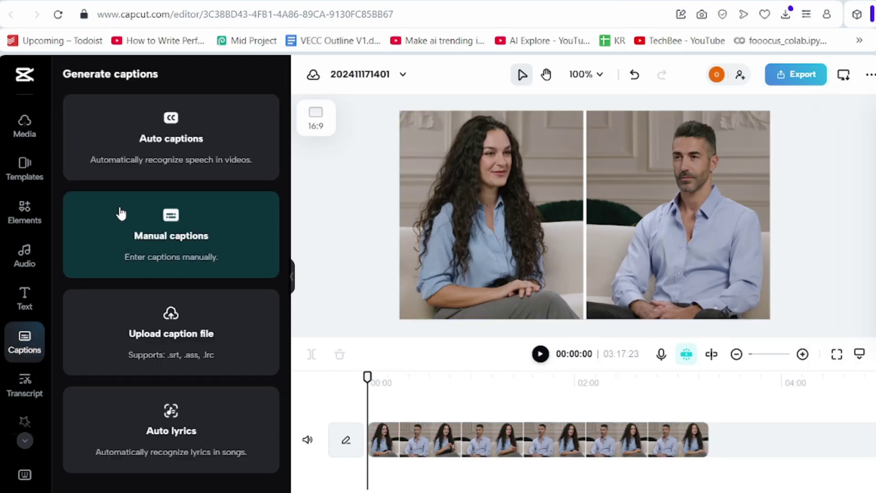
pyautogui.click(183, 160)
pyautogui.click(169, 258)
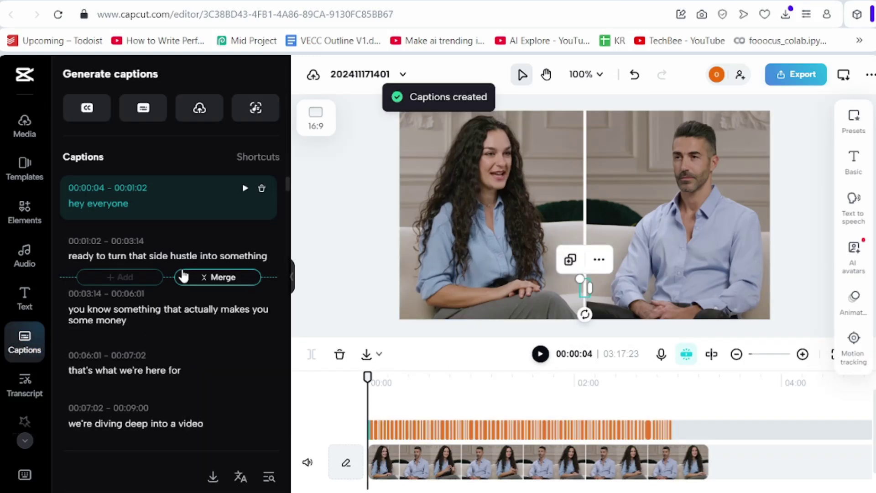
# Check a generated caption, then name the export 'Podcast' at 720p, 30fps, MP4
pyautogui.click(182, 255)
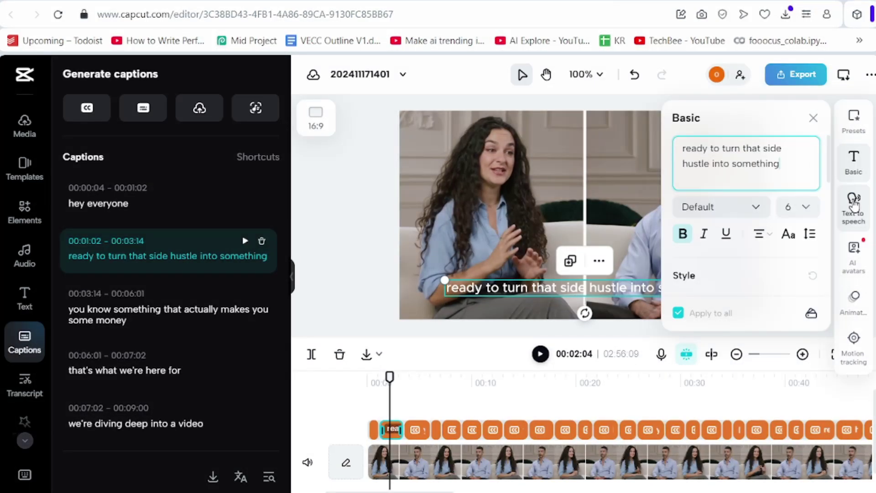
pyautogui.press('space')
pyautogui.click(368, 397)
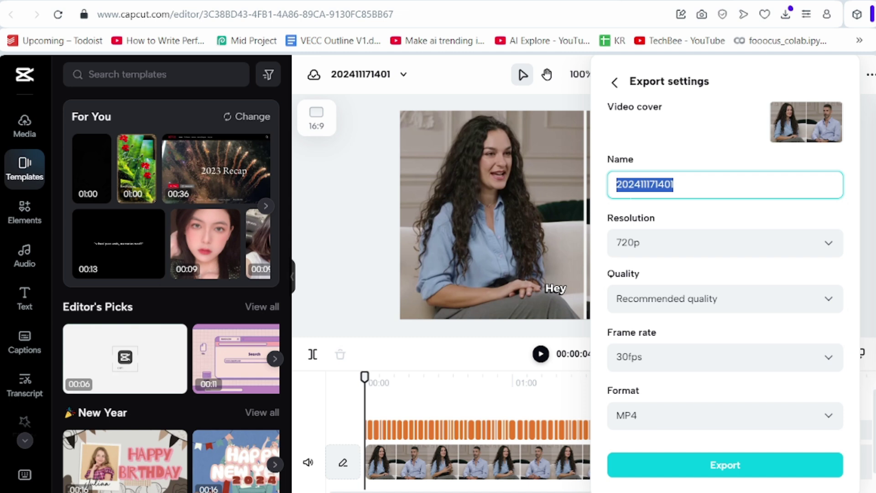
pyautogui.write('Podcast')
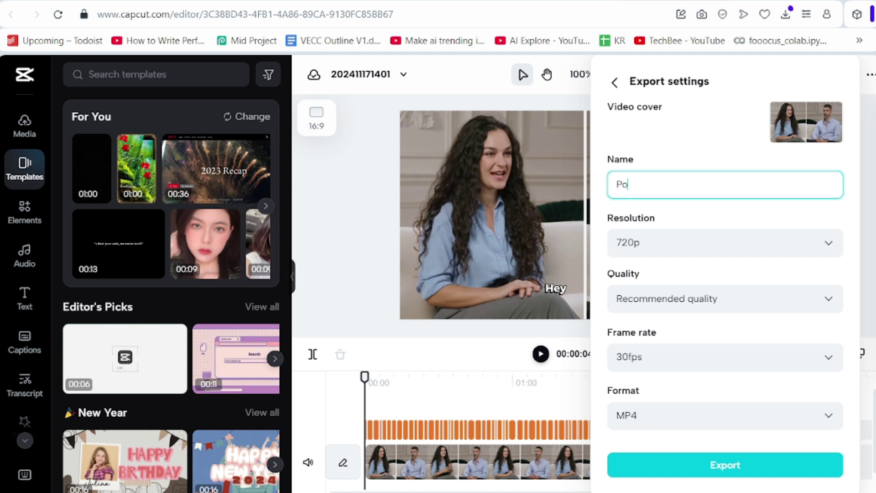